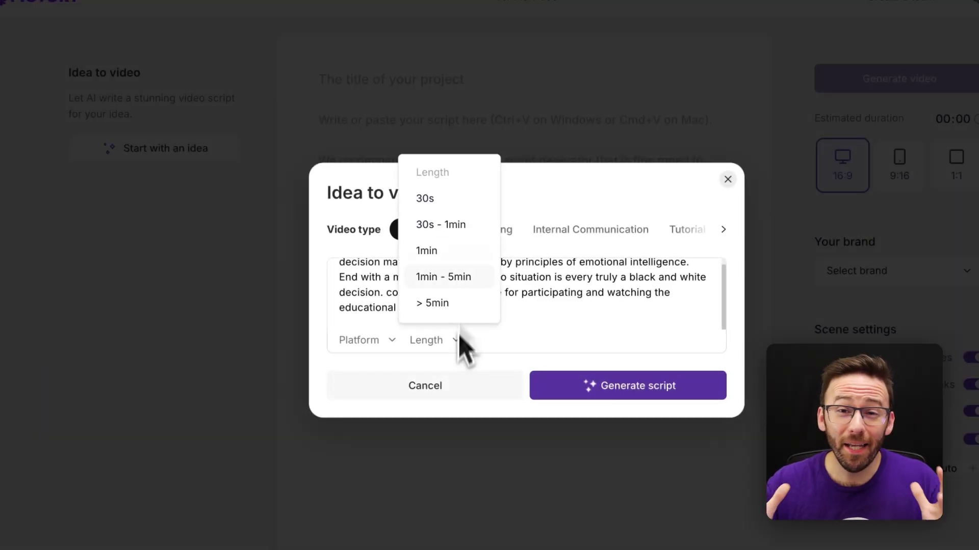
Generate the 47-second 'Importance of Emotional Intelligence in the Workplace' script from the idea prompt
{"action": "left_click", "coordinate": [628, 386]}
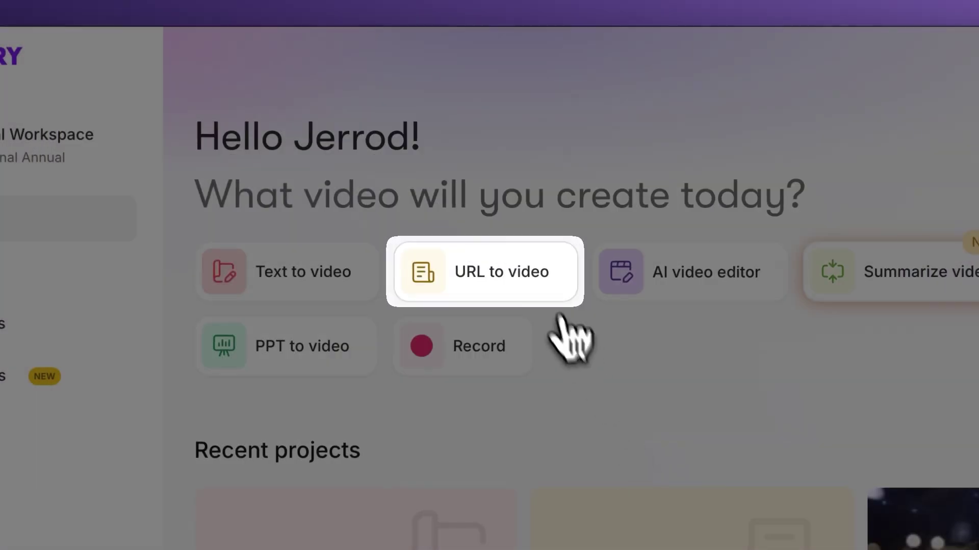
Choose URL to video and fill in the pictory.ai blog address from previously used addresses
{"action": "left_click", "coordinate": [563, 326]}
{"action": "left_click", "coordinate": [447, 274]}
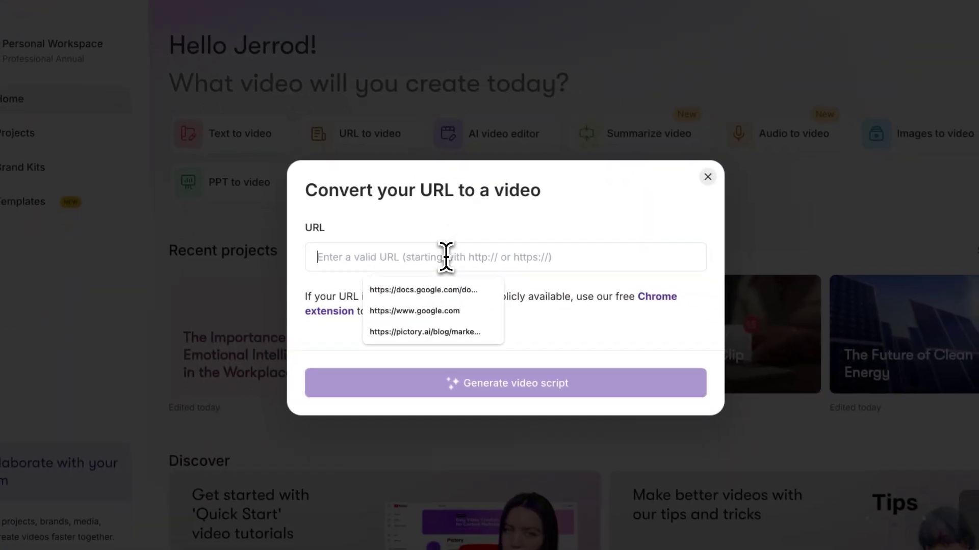
{"action": "left_click", "coordinate": [448, 334]}
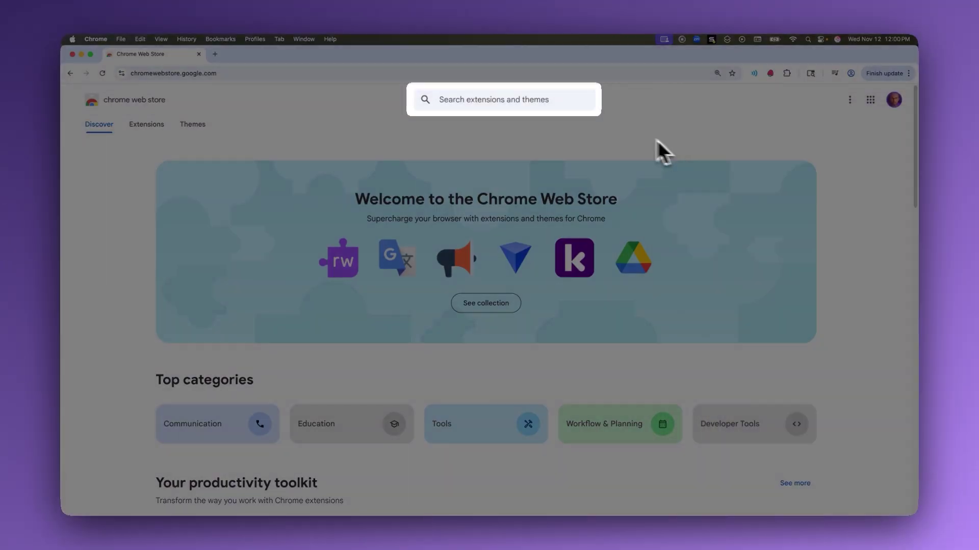
Find the Pictory Text to Video extension in the Web Store, add it, and pin it
{"action": "left_click", "coordinate": [560, 111]}
{"action": "type", "text": "Pictory"}
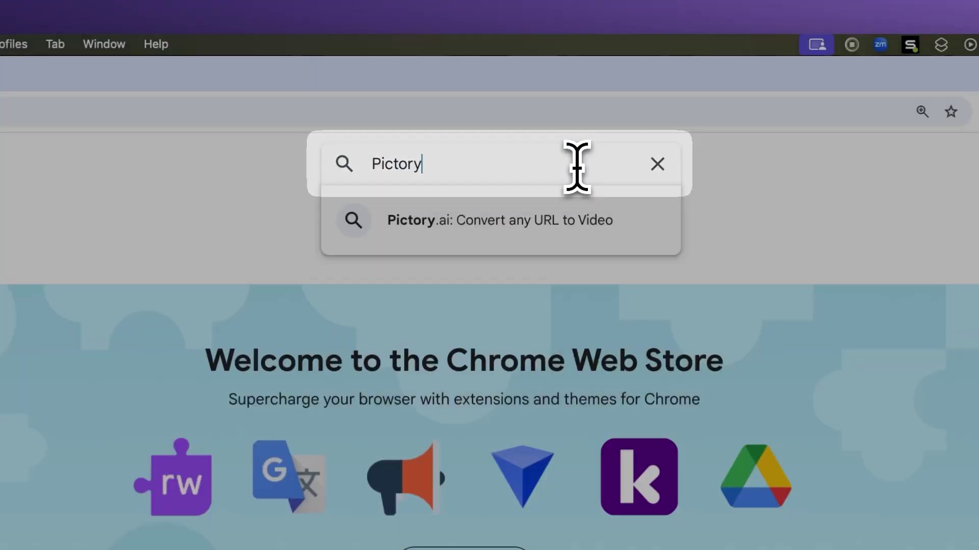
{"action": "left_click", "coordinate": [538, 222]}
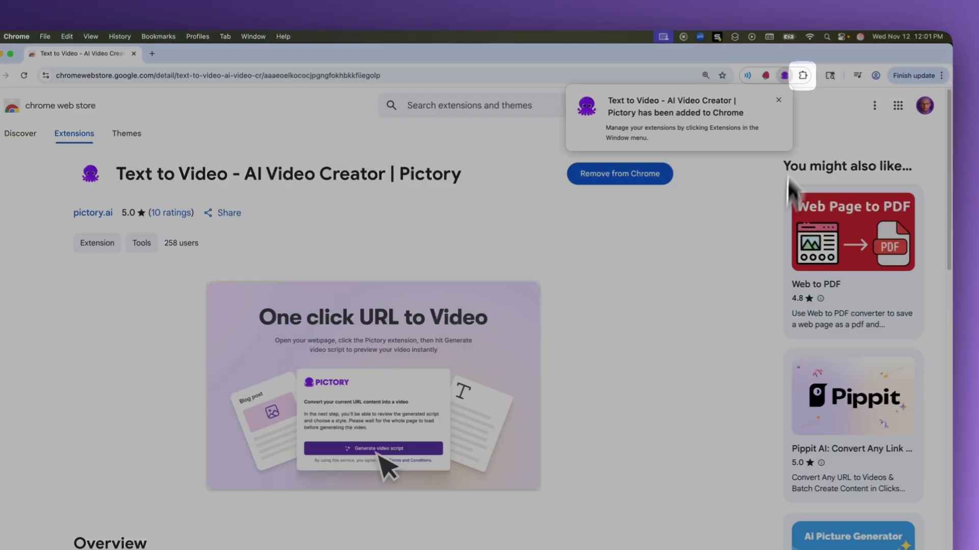
{"action": "left_click", "coordinate": [740, 94]}
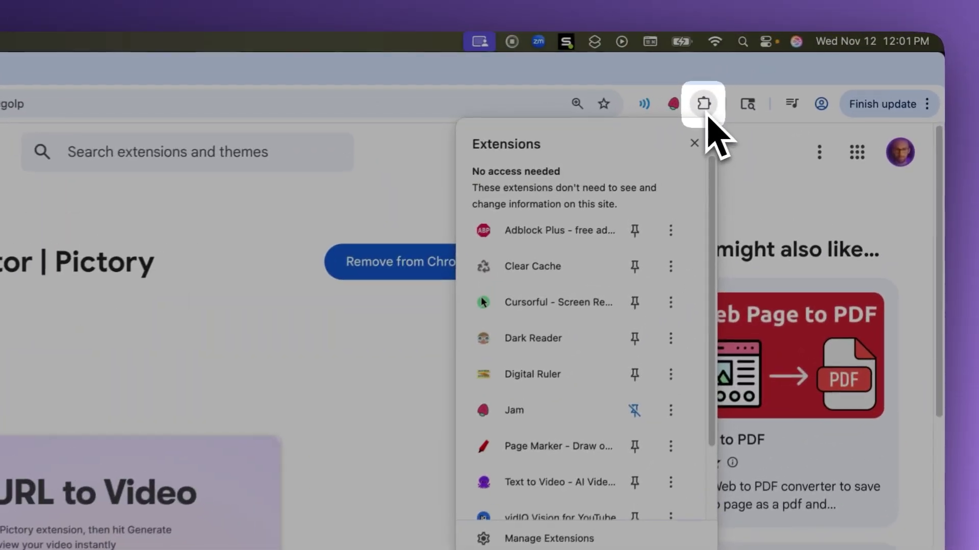
{"action": "scroll", "coordinate": [623, 345], "scroll_direction": "down", "scroll_amount": 2}
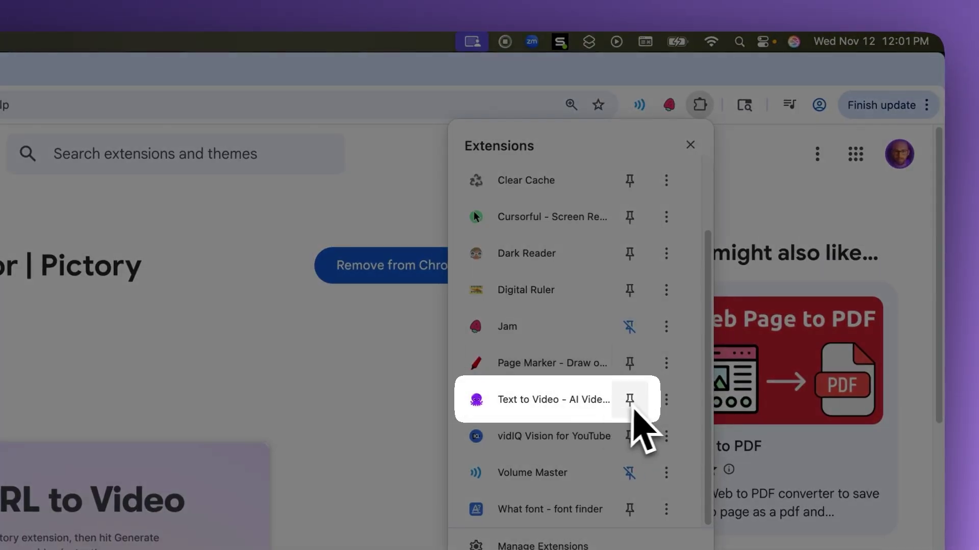
{"action": "left_click", "coordinate": [630, 400]}
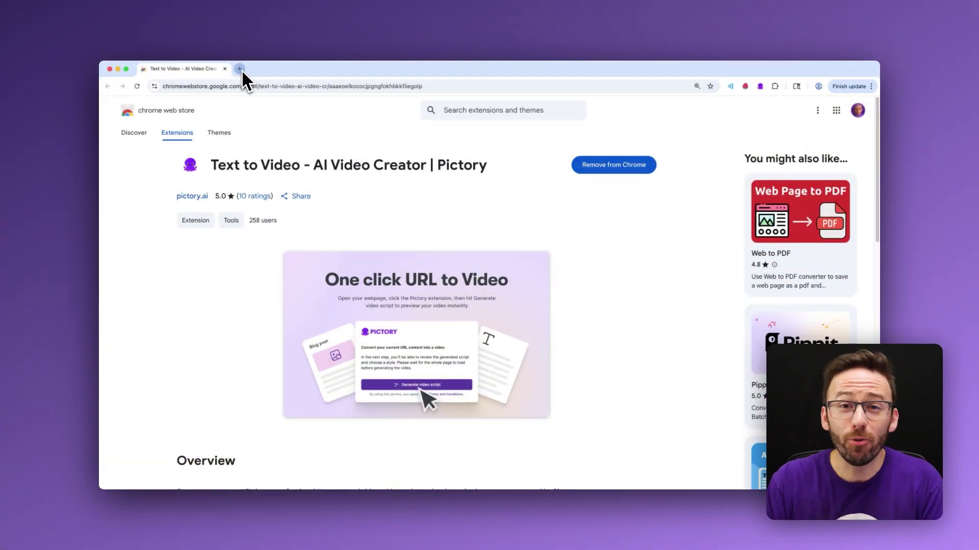
{"action": "left_click", "coordinate": [238, 69]}
Load the Ultimate Pictory Video Marketing Checklist blog post from its pasted address
{"action": "type", "text": "https://pictory.ai/blog/pictory-video-marketing-checklist-2025"}
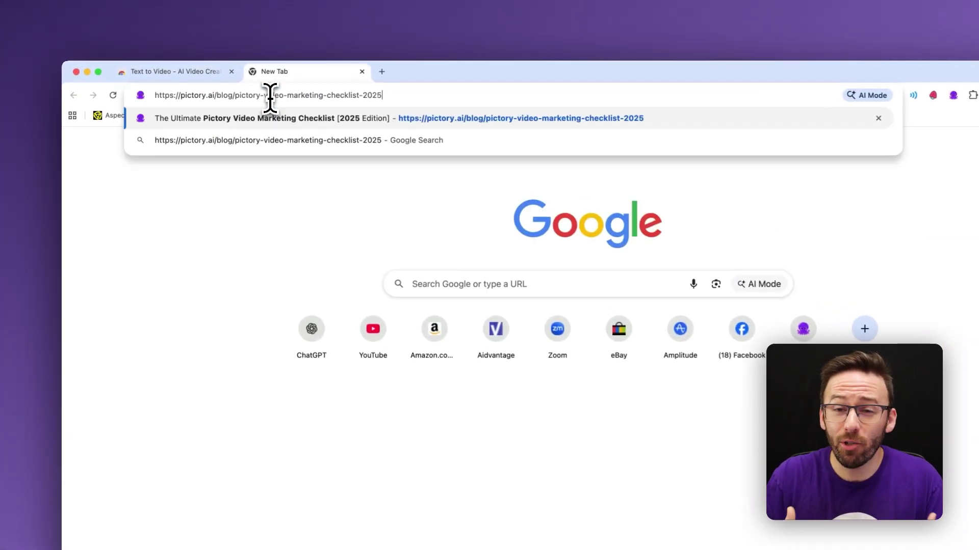
{"action": "key", "text": "Return"}
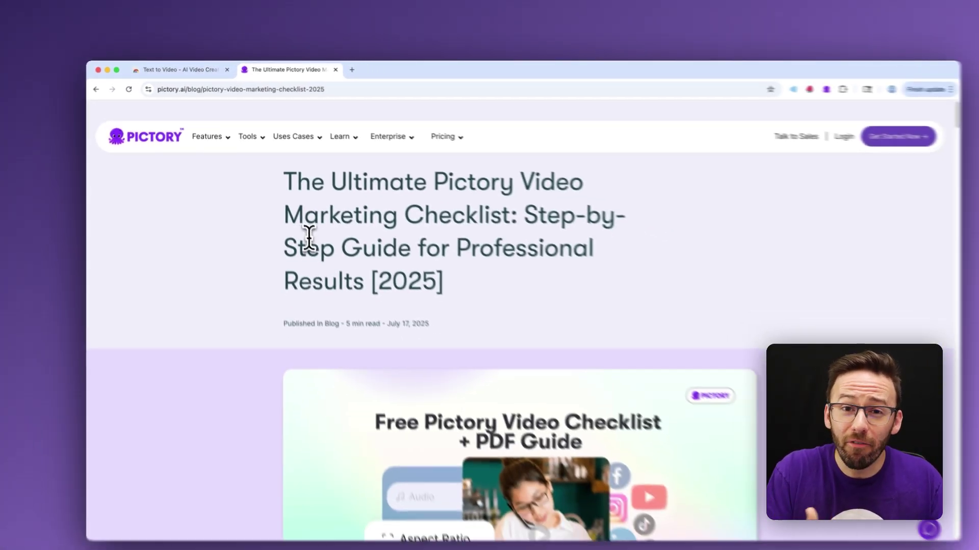
{"action": "scroll", "coordinate": [296, 221], "scroll_direction": "down", "scroll_amount": 5}
{"action": "scroll", "coordinate": [295, 221], "scroll_direction": "down", "scroll_amount": 5}
{"action": "scroll", "coordinate": [296, 220], "scroll_direction": "down", "scroll_amount": 3}
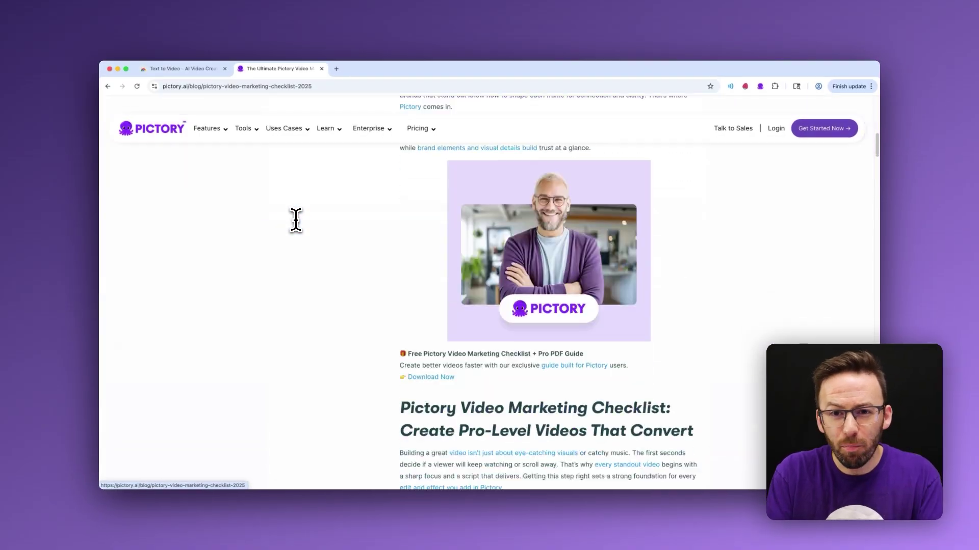
{"action": "scroll", "coordinate": [296, 220], "scroll_direction": "up", "scroll_amount": 10}
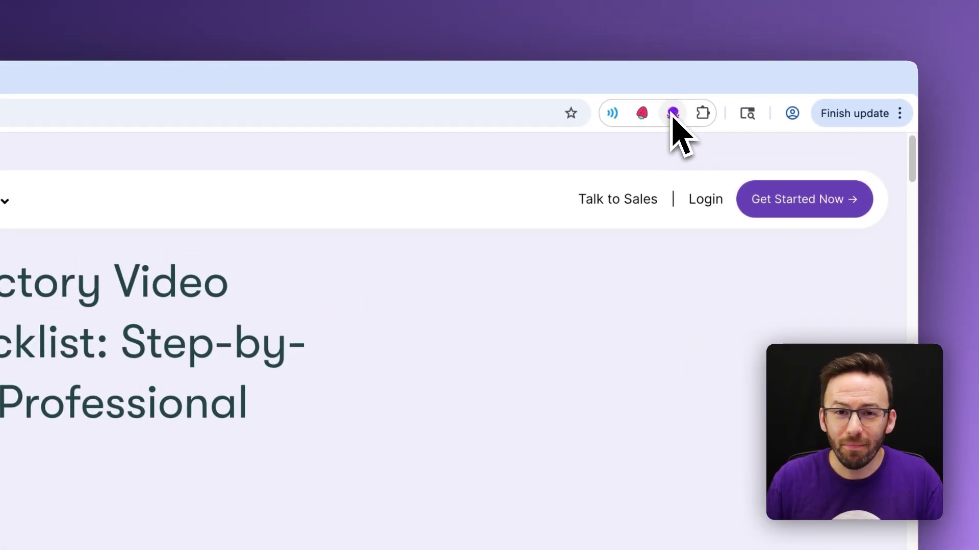
Use the pinned Pictory extension's Generate video script on the blog page
{"action": "left_click", "coordinate": [759, 85]}
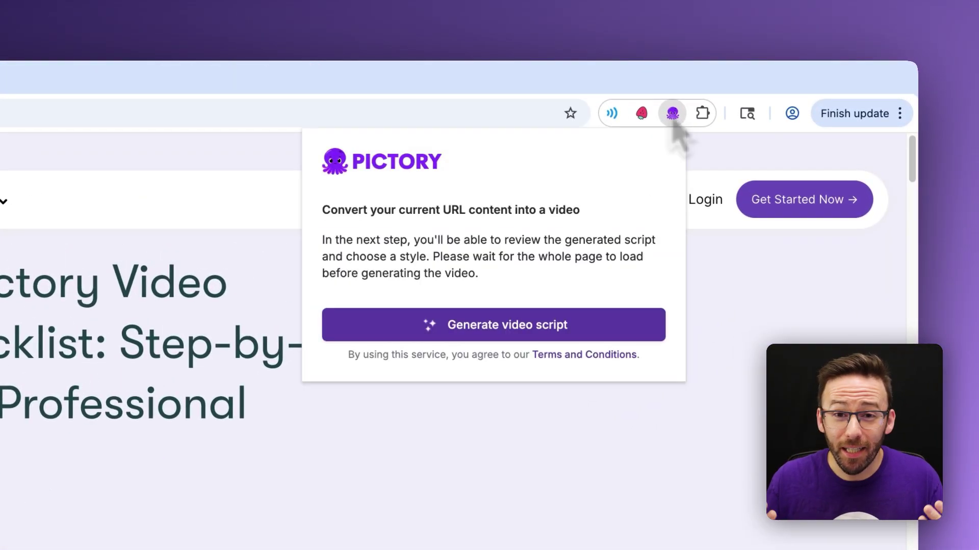
{"action": "left_click", "coordinate": [557, 334]}
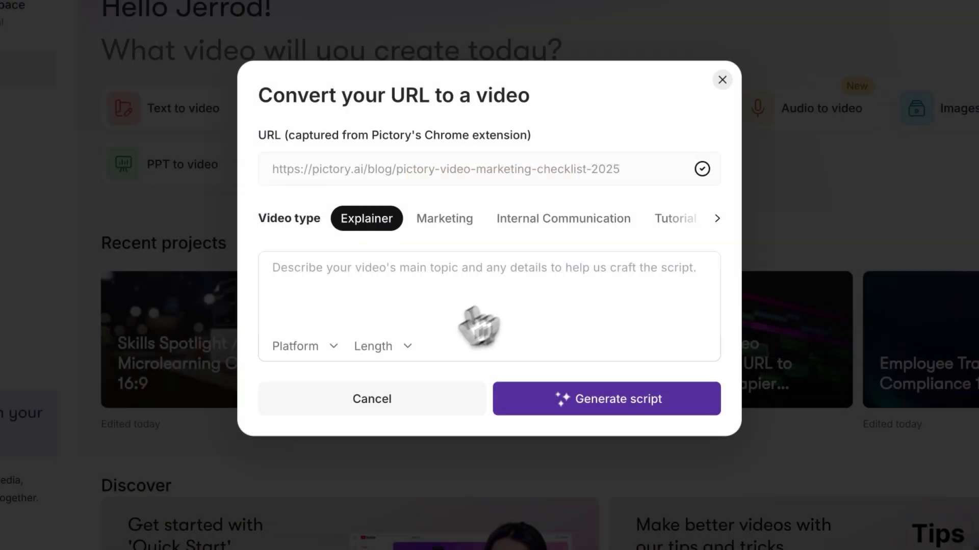
Check the Length and Platform options, then generate the one-minute 'Ultimate Guide' script
{"action": "left_click", "coordinate": [382, 346]}
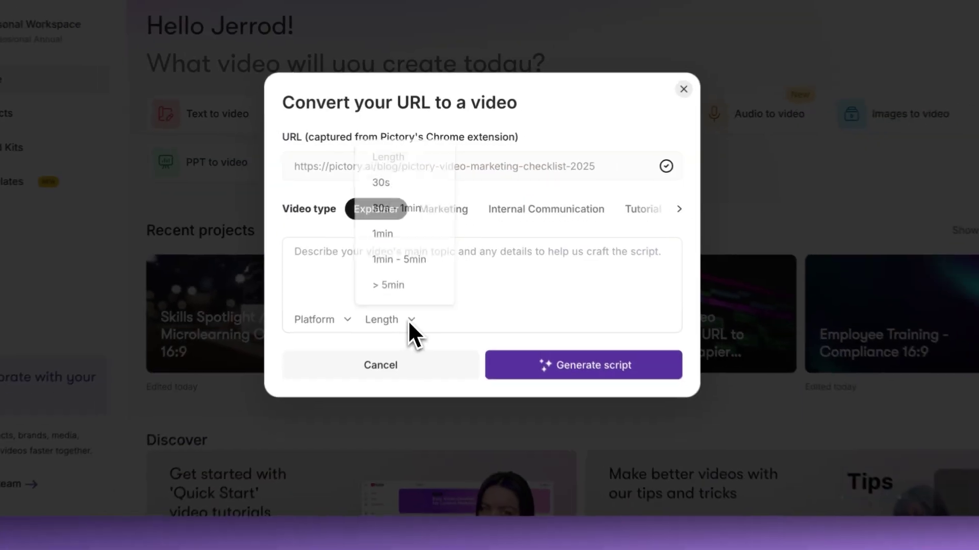
{"action": "left_click", "coordinate": [350, 315]}
{"action": "left_click", "coordinate": [350, 313]}
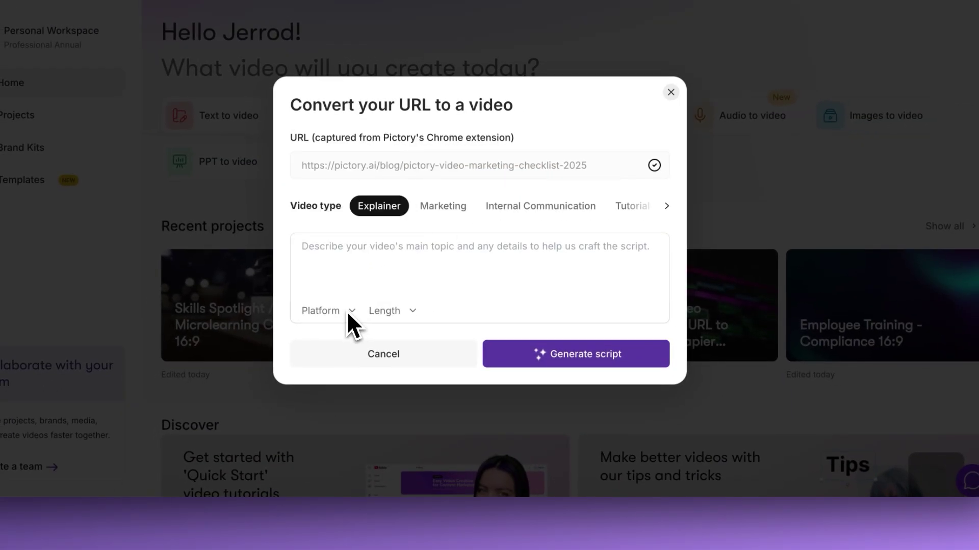
{"action": "left_click", "coordinate": [605, 356]}
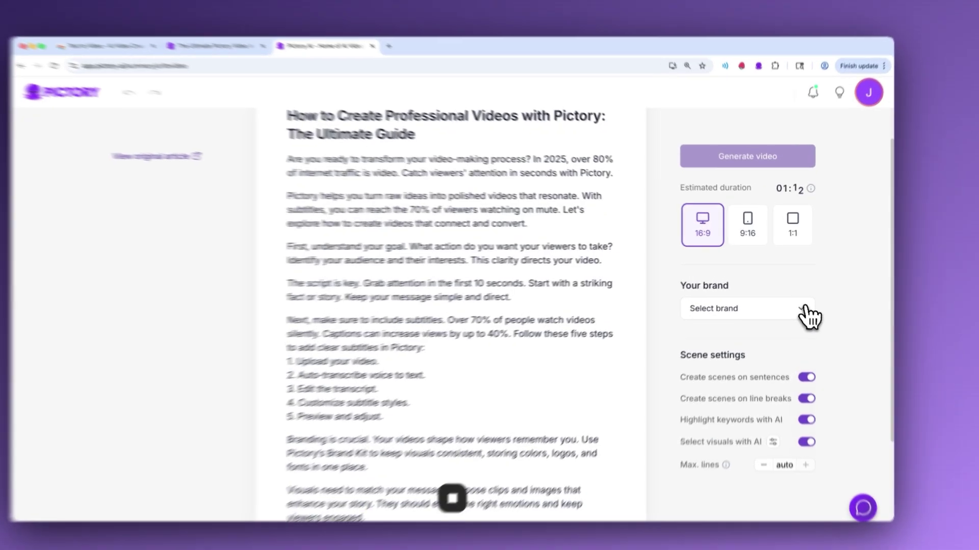
Apply the 02 Pictory brand to the blog script and proceed to theme selection
{"action": "left_click", "coordinate": [750, 300]}
{"action": "left_click", "coordinate": [734, 341]}
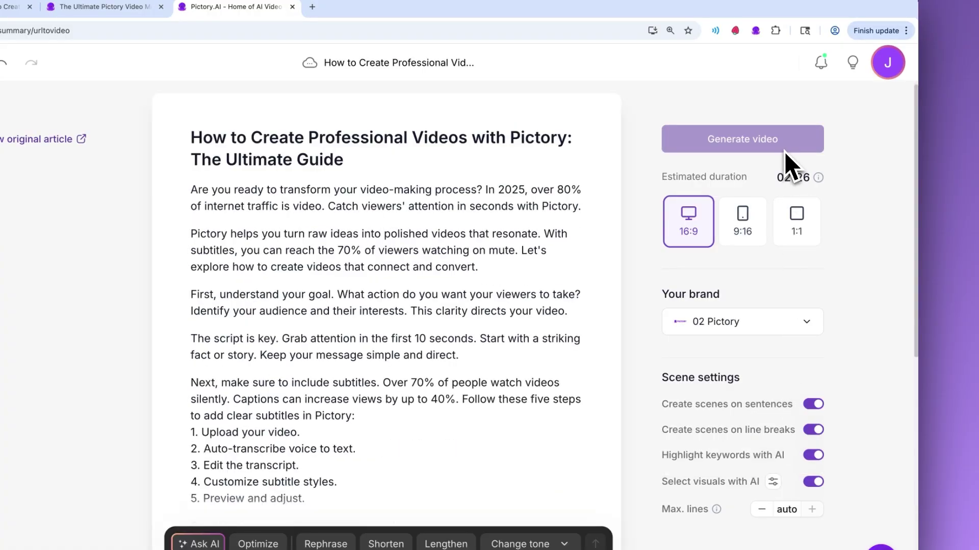
{"action": "left_click", "coordinate": [792, 156]}
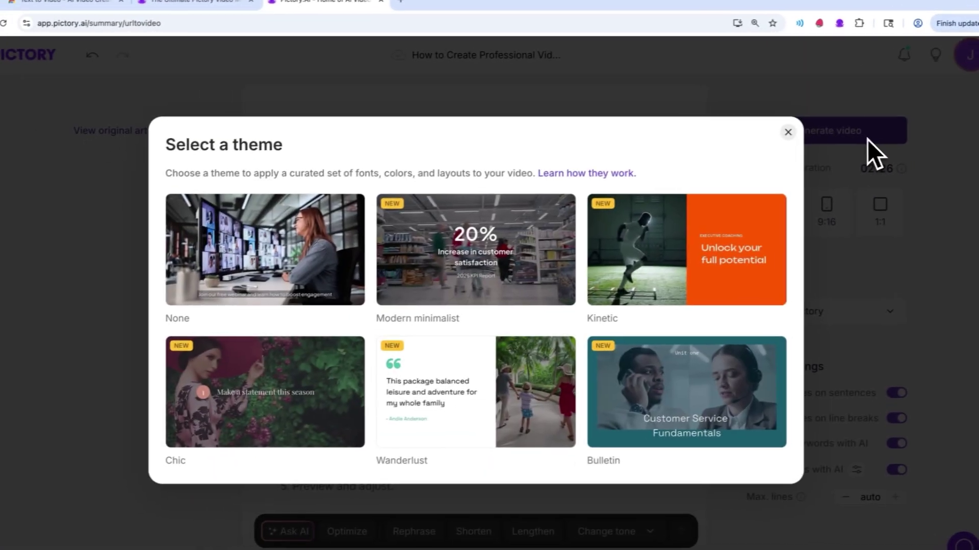